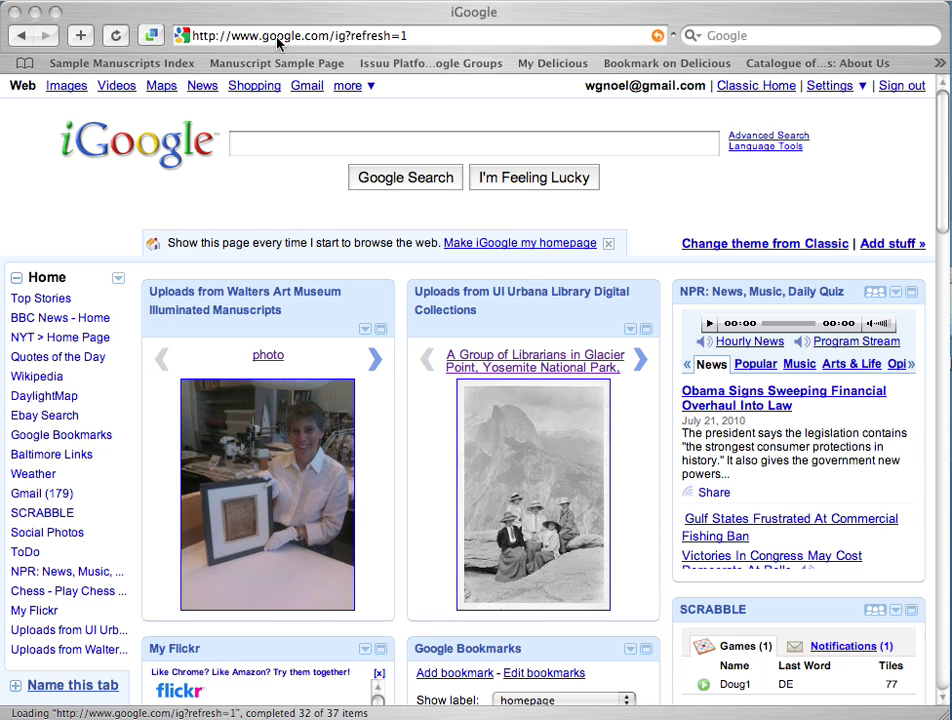
pyautogui.moveTo(263, 36); pyautogui.dragTo(423, 39)
pyautogui.write('digitalpalimpsest.org/')
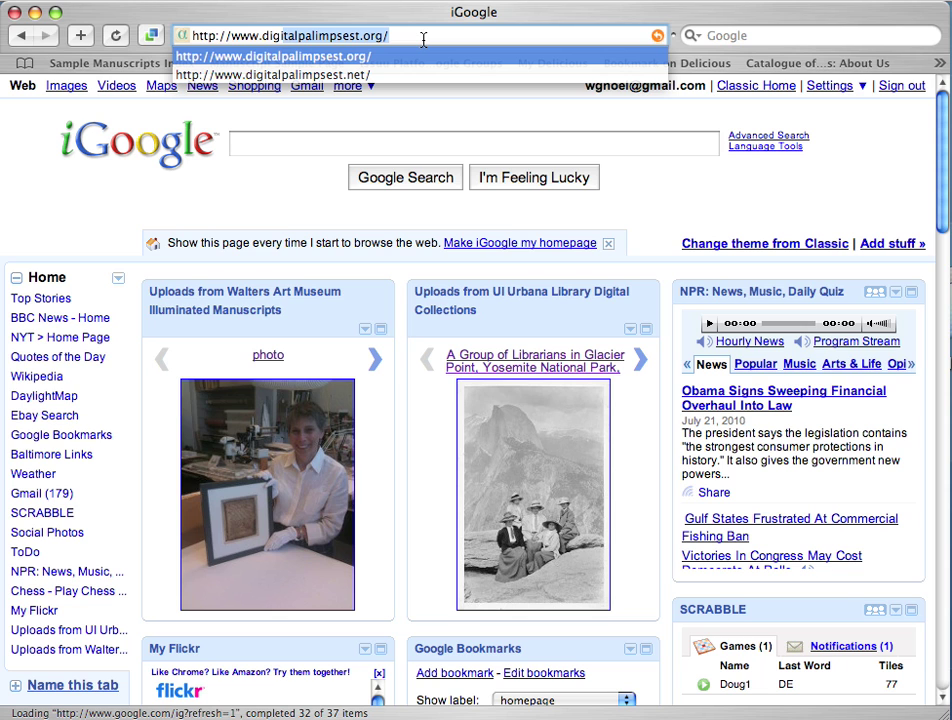
pyautogui.press('Right')
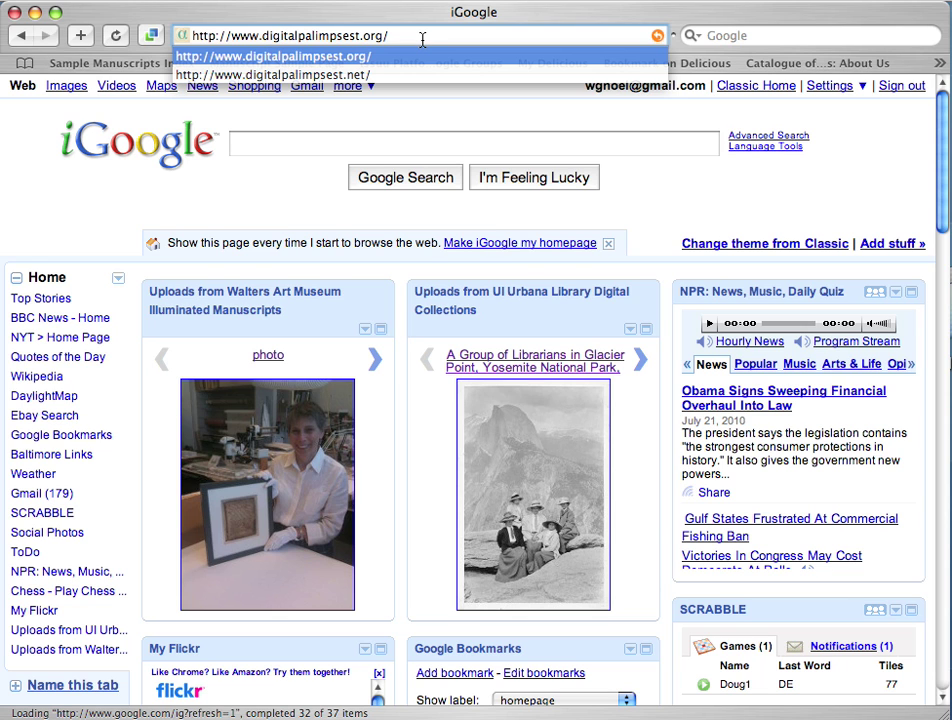
pyautogui.press('Return')
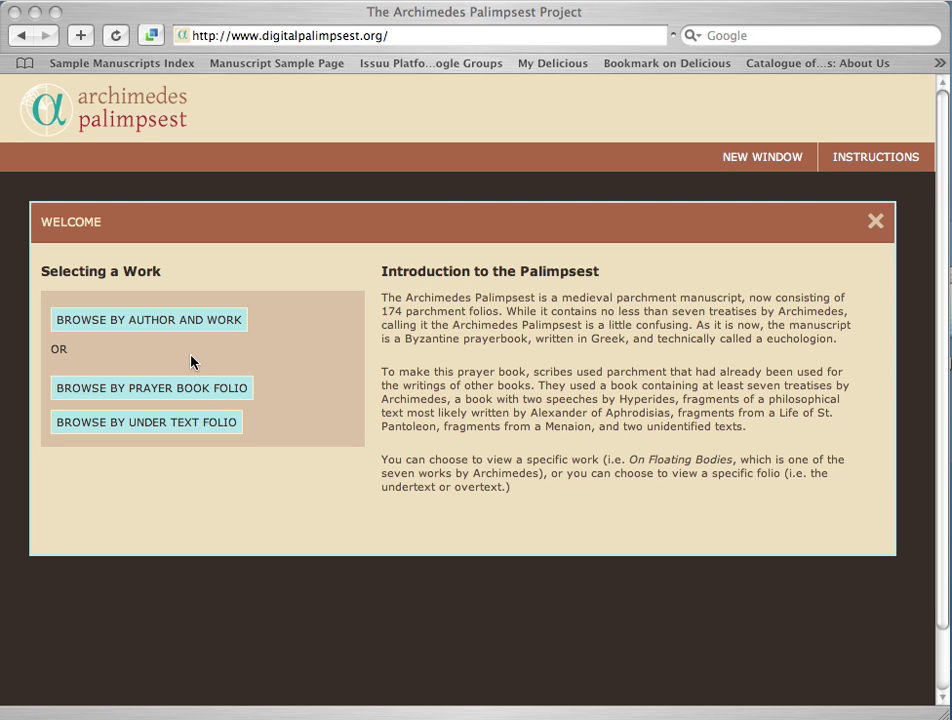
# - Browse by author to Archimedes and open The Method of Mechanical Theorems
pyautogui.click(178, 322)
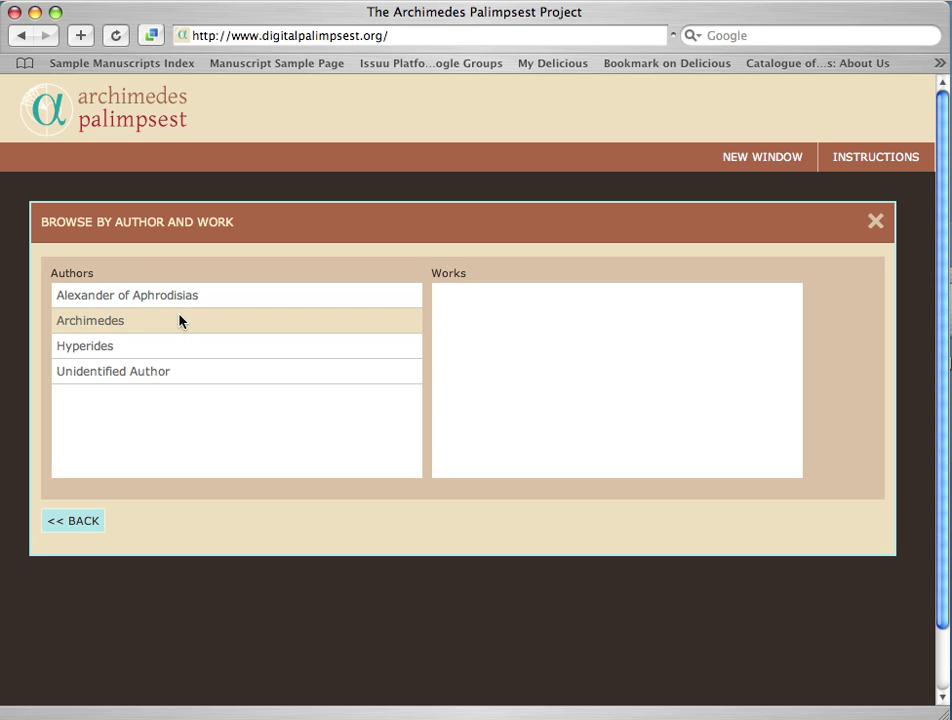
pyautogui.click(181, 320)
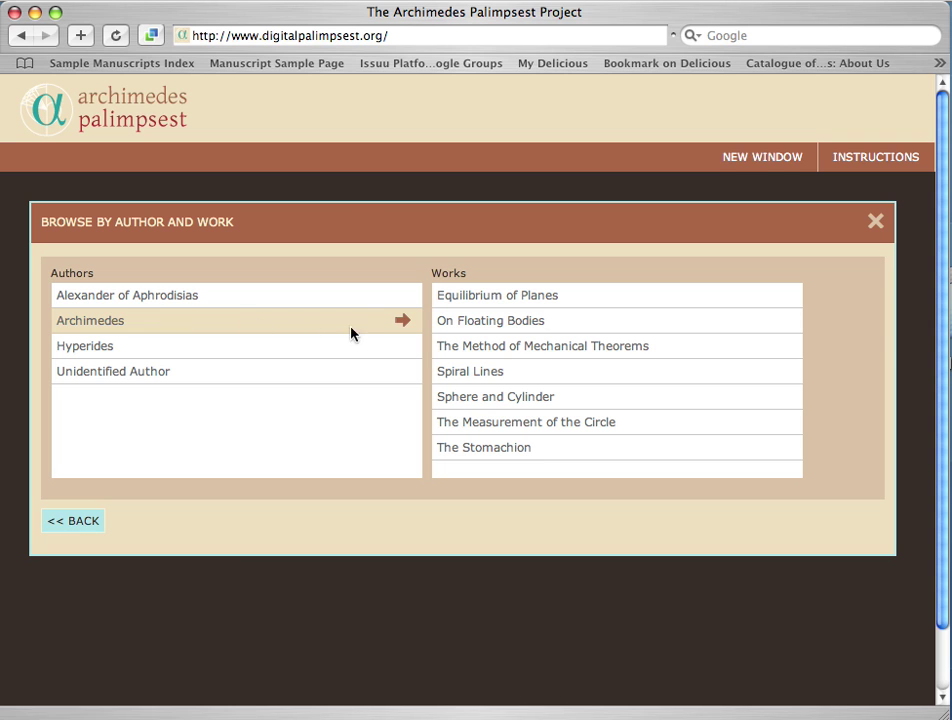
pyautogui.click(468, 347)
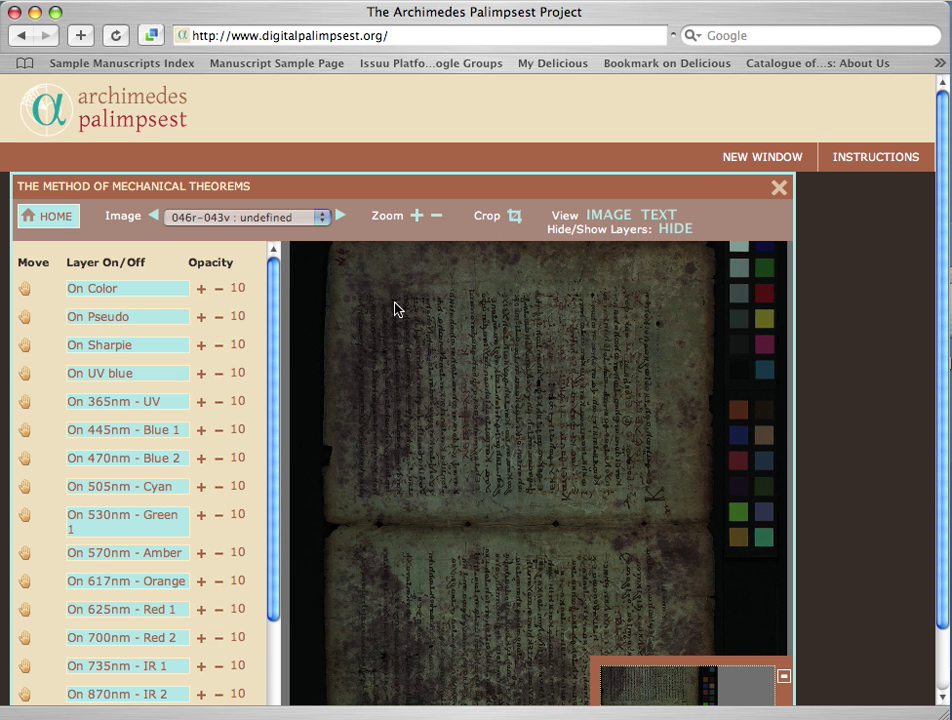
# - Switch to folio 046v-043r : Arch15v, recentre the page spread and widen the viewer panel
pyautogui.click(321, 220)
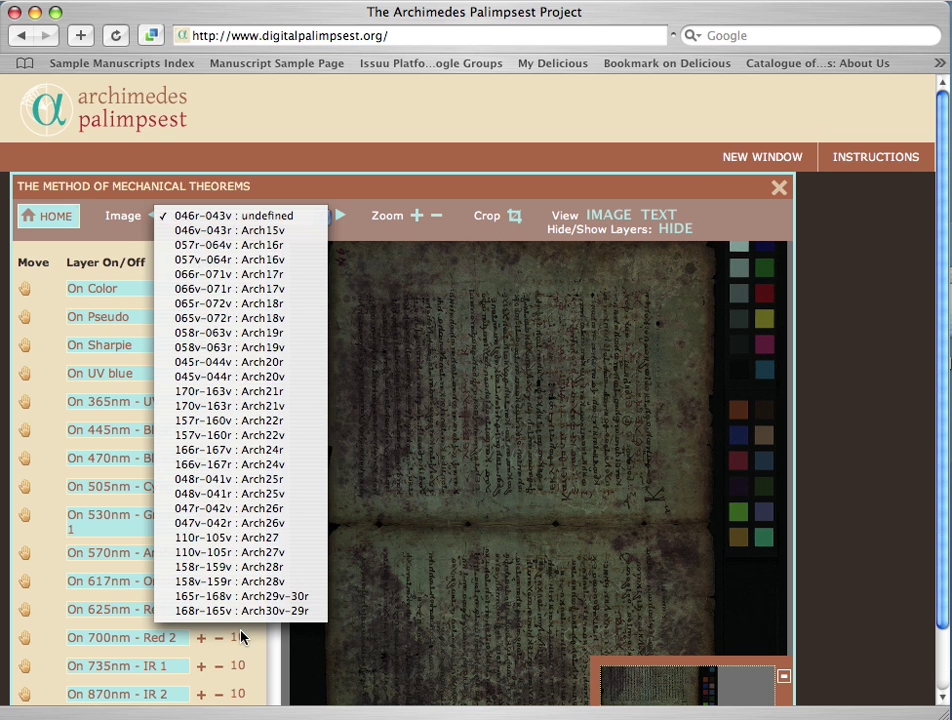
pyautogui.click(214, 238)
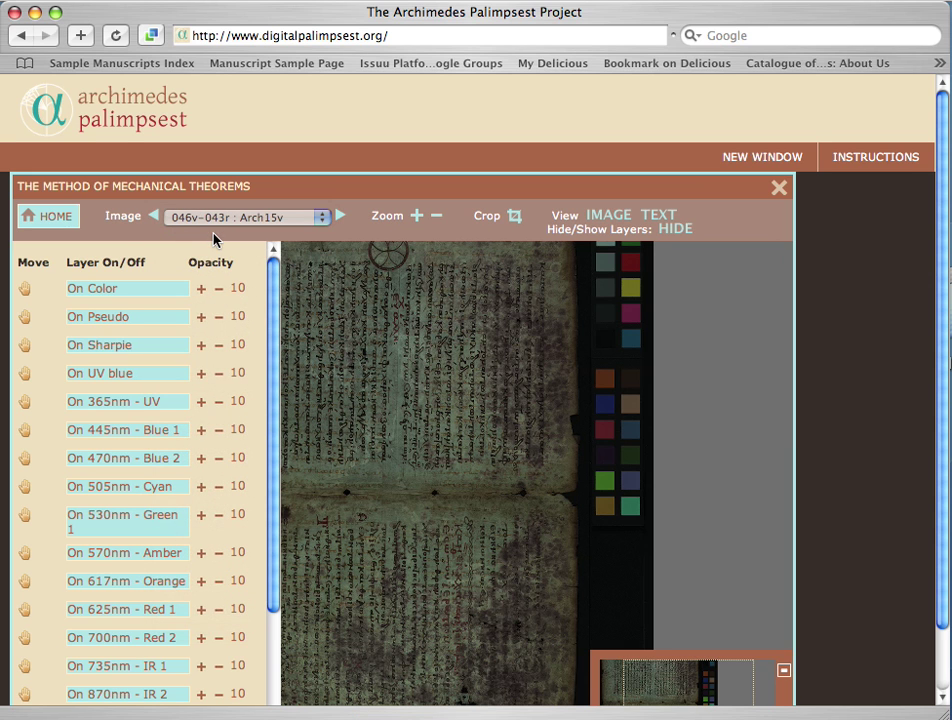
pyautogui.moveTo(408, 470); pyautogui.dragTo(540, 495)
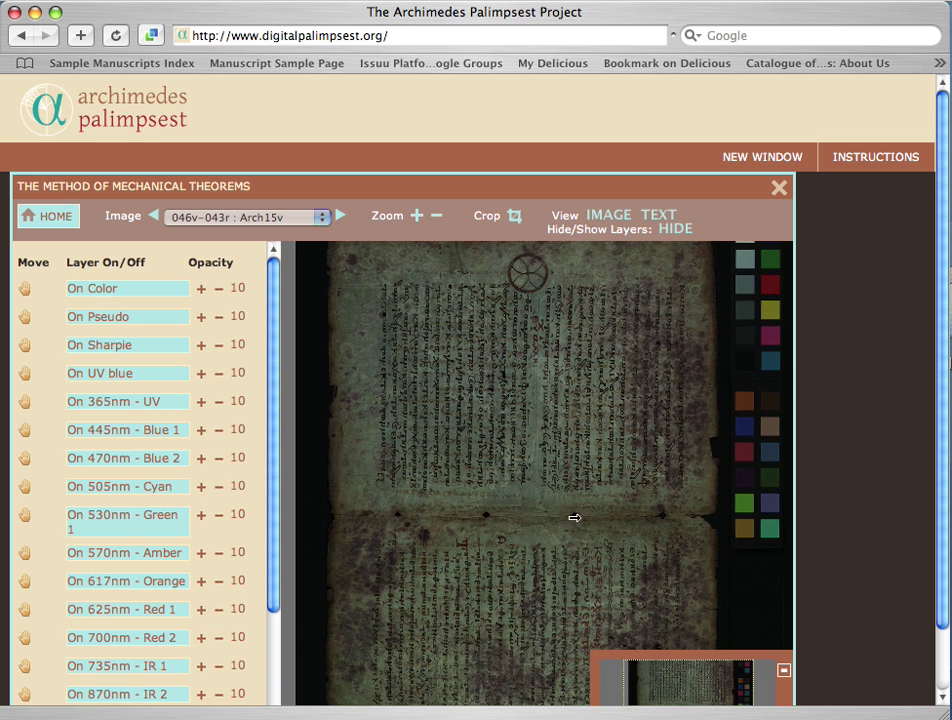
pyautogui.moveTo(792, 646); pyautogui.dragTo(852, 642)
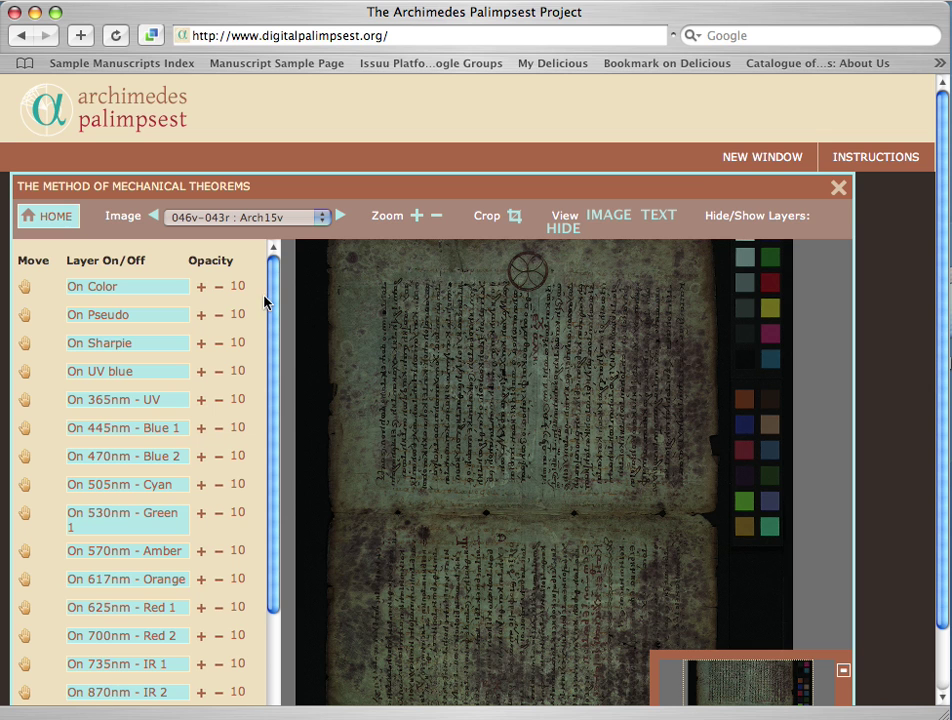
pyautogui.scroll(-5, 271, 295)
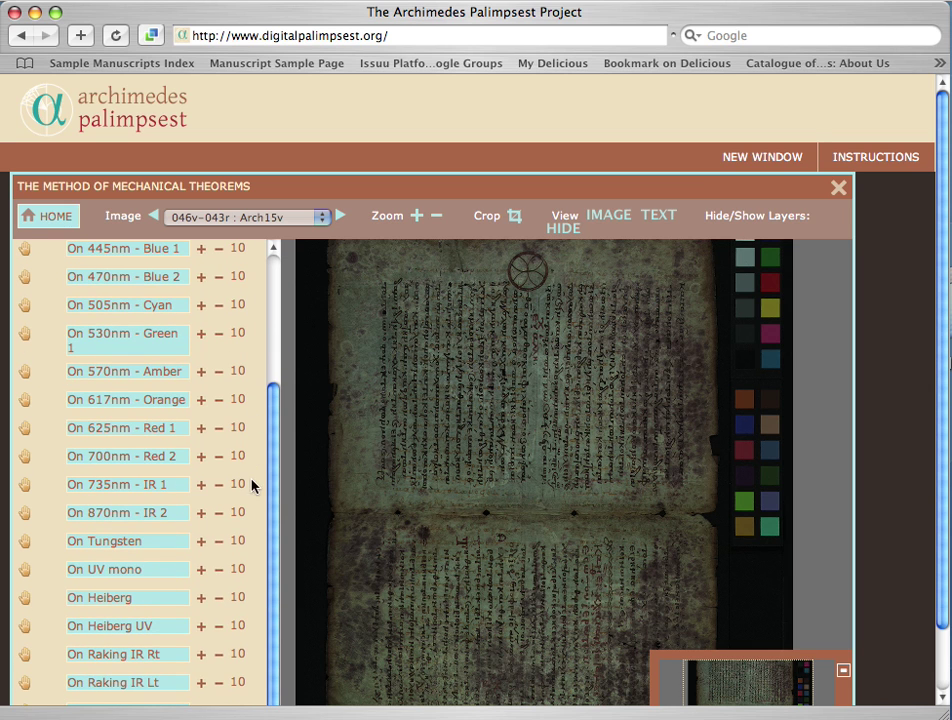
pyautogui.scroll(6, 276, 567)
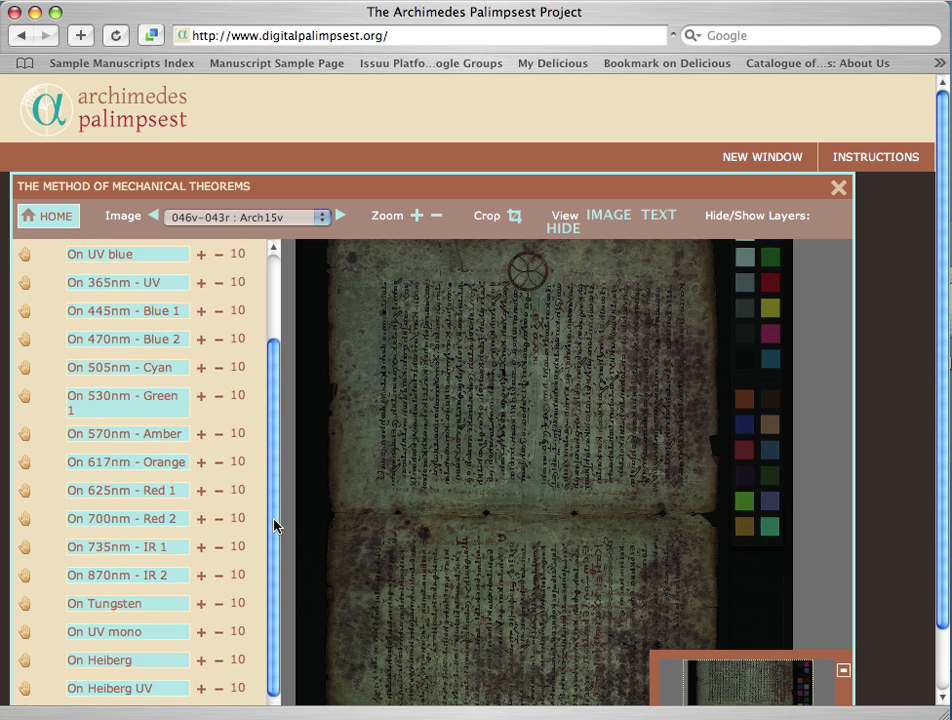
pyautogui.moveTo(273, 420)
pyautogui.mouseDown()
pyautogui.moveTo(275, 593)
pyautogui.moveTo(266, 440)
pyautogui.mouseUp()
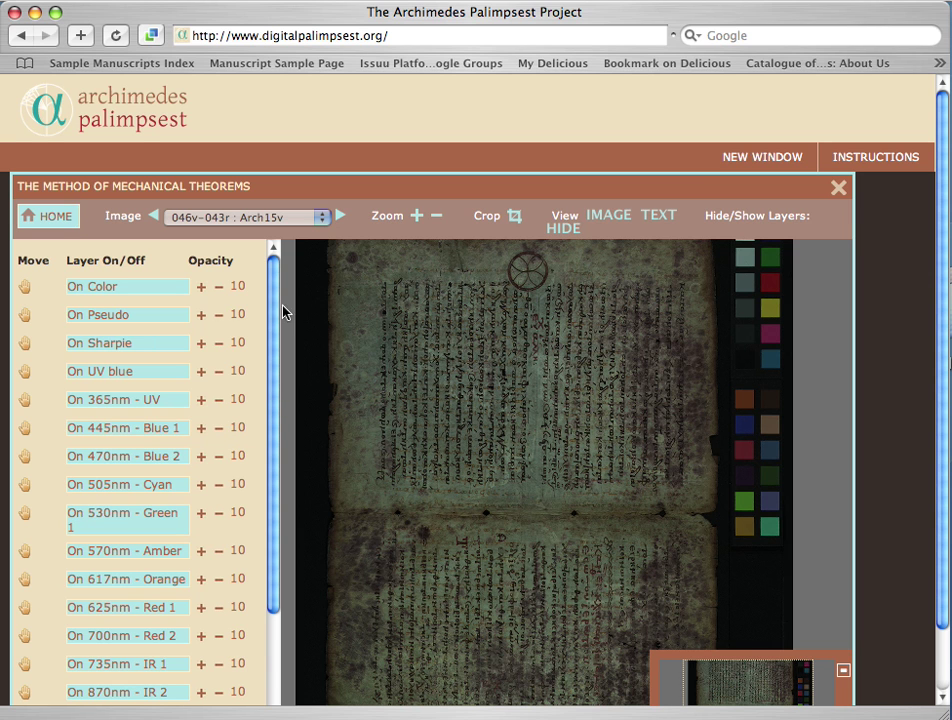
# - Switch off the Color, Pseudo, Sharpie, UV blue, 365nm, 445nm, 470nm and 505nm layers
pyautogui.click(92, 287)
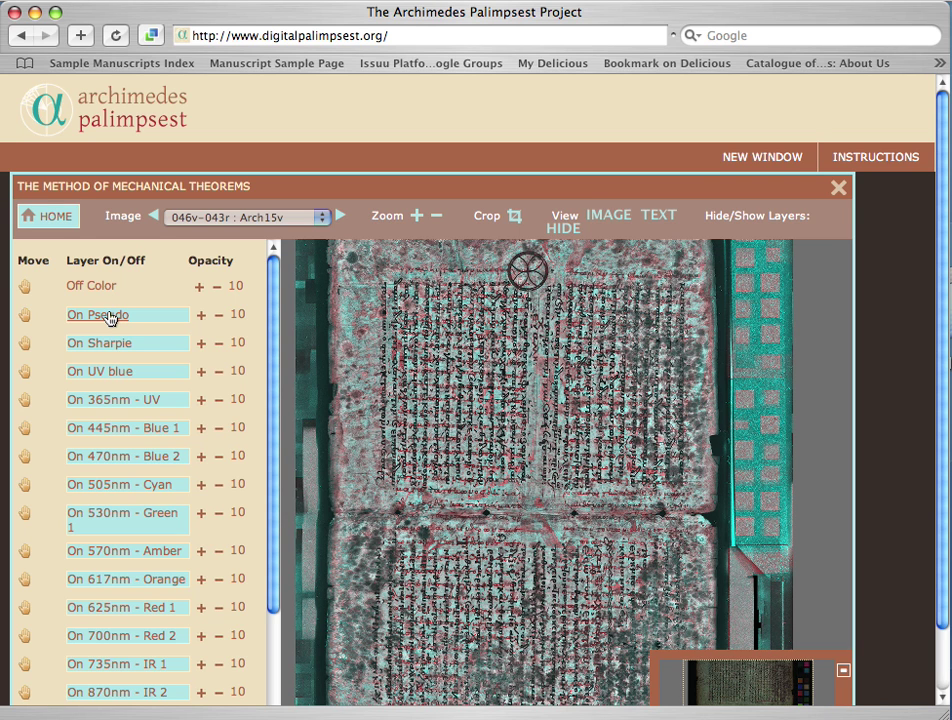
pyautogui.click(108, 316)
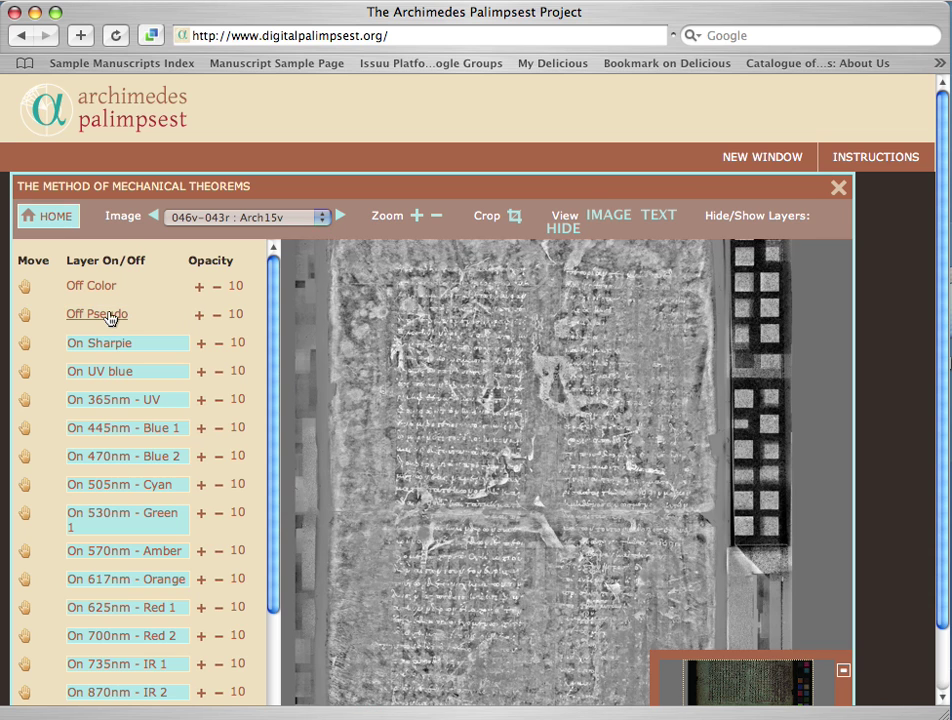
pyautogui.click(105, 345)
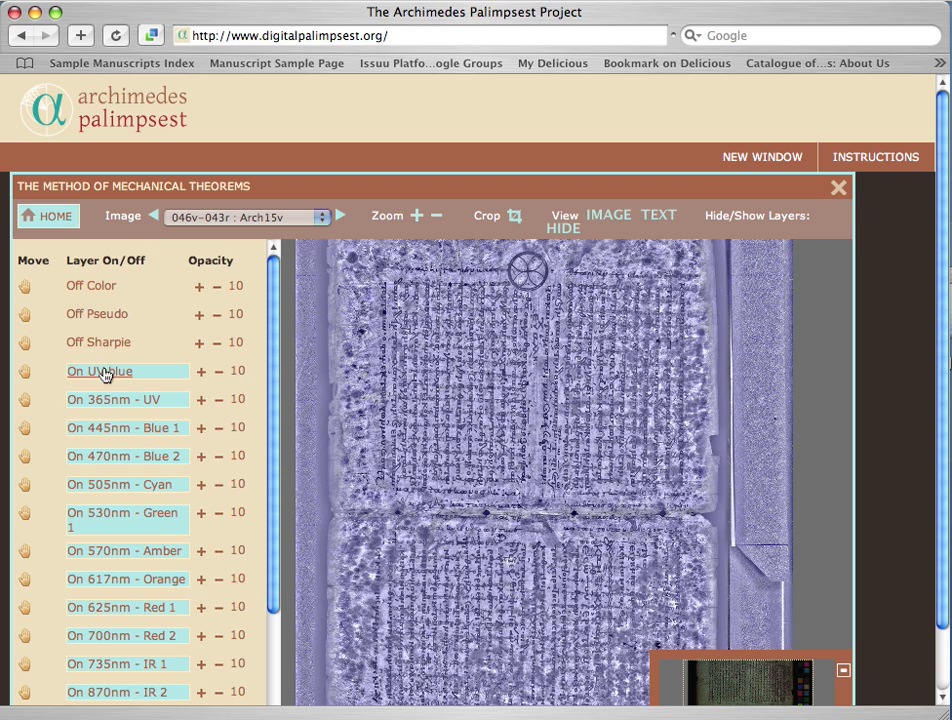
pyautogui.click(105, 371)
pyautogui.click(102, 398)
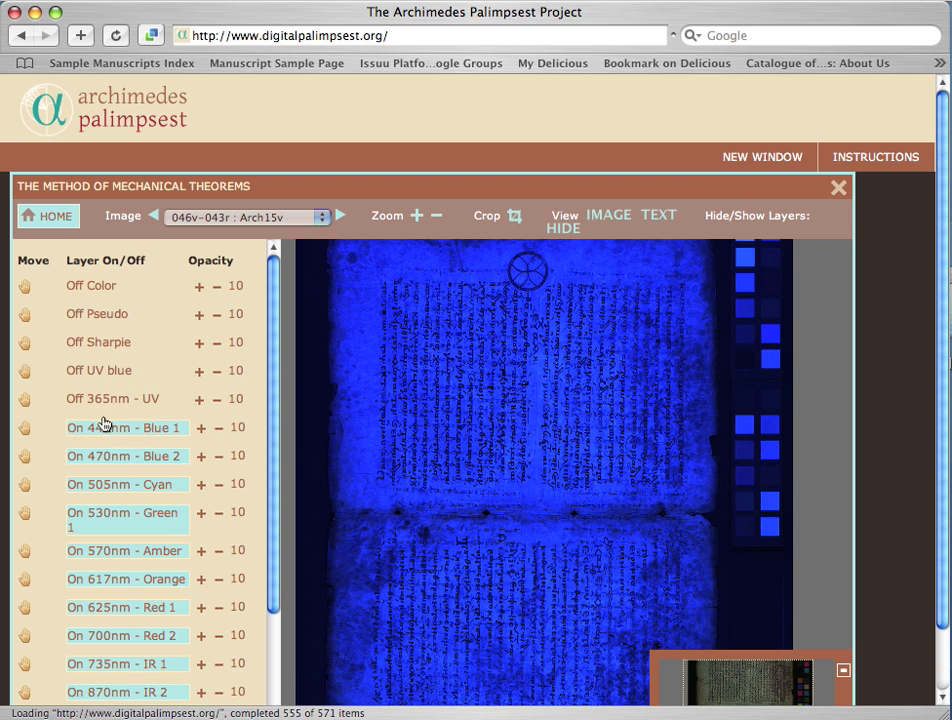
pyautogui.click(103, 429)
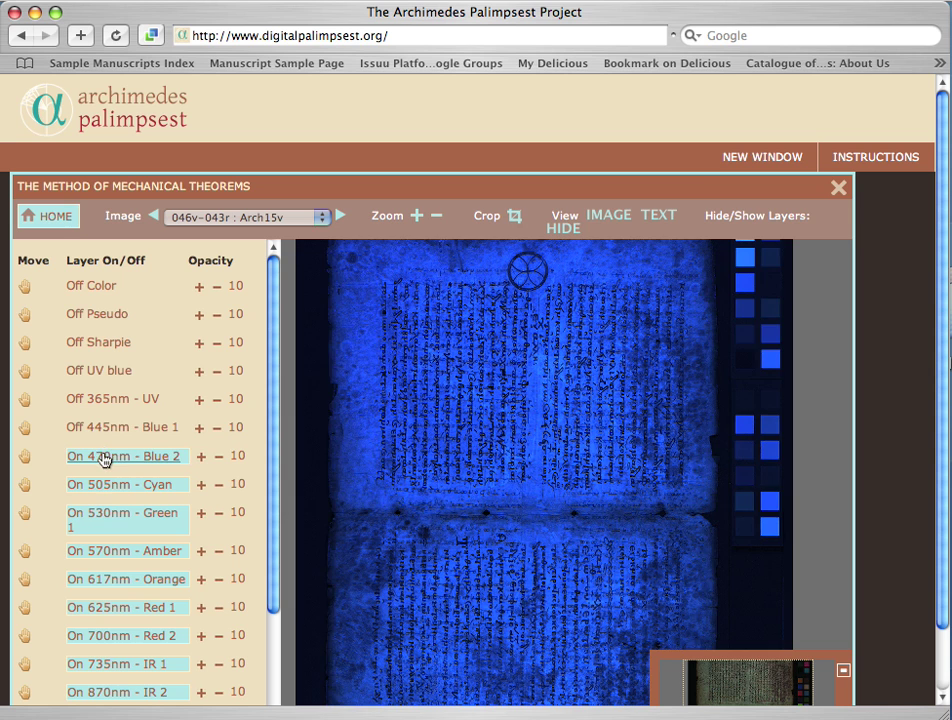
pyautogui.click(103, 459)
pyautogui.click(106, 485)
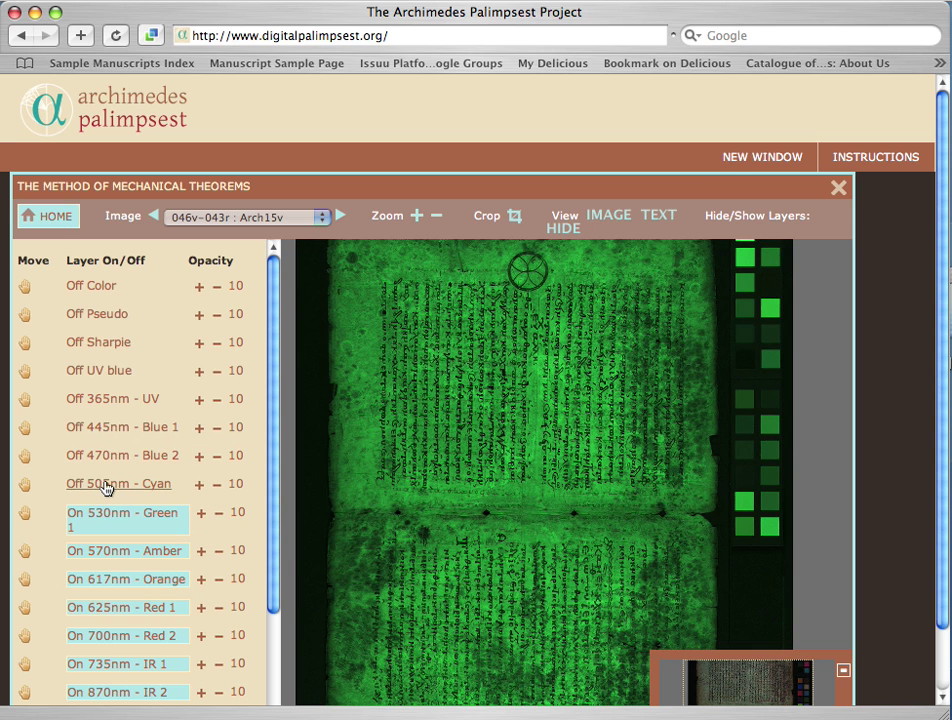
# - Switch the layers from 505nm - Cyan back up to Color on again
pyautogui.click(106, 485)
pyautogui.click(113, 455)
pyautogui.click(116, 428)
pyautogui.click(113, 398)
pyautogui.click(116, 374)
pyautogui.click(113, 343)
pyautogui.click(110, 315)
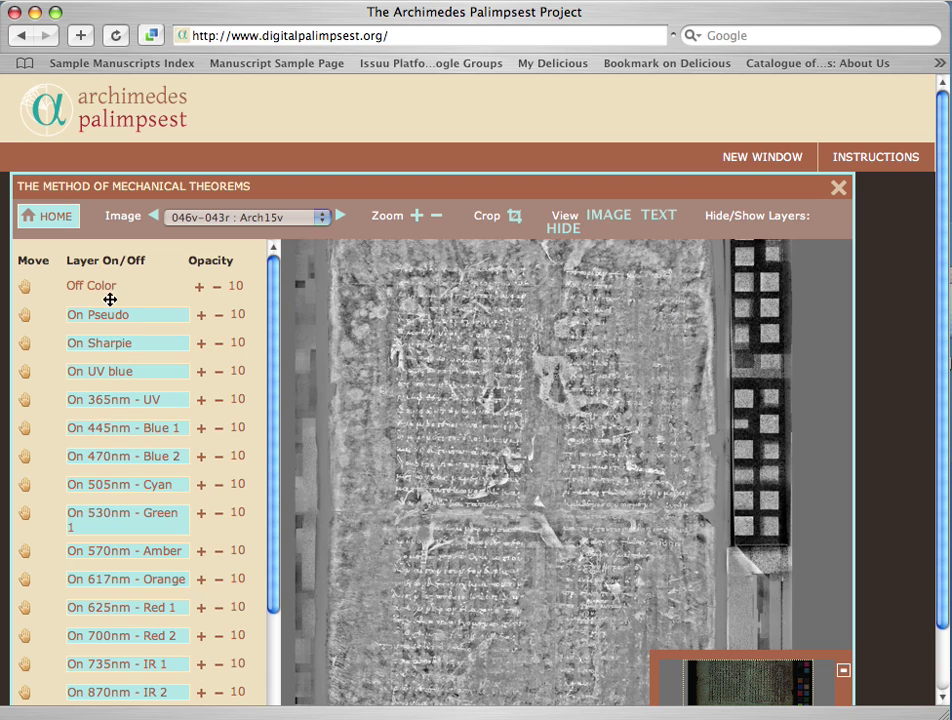
pyautogui.click(107, 290)
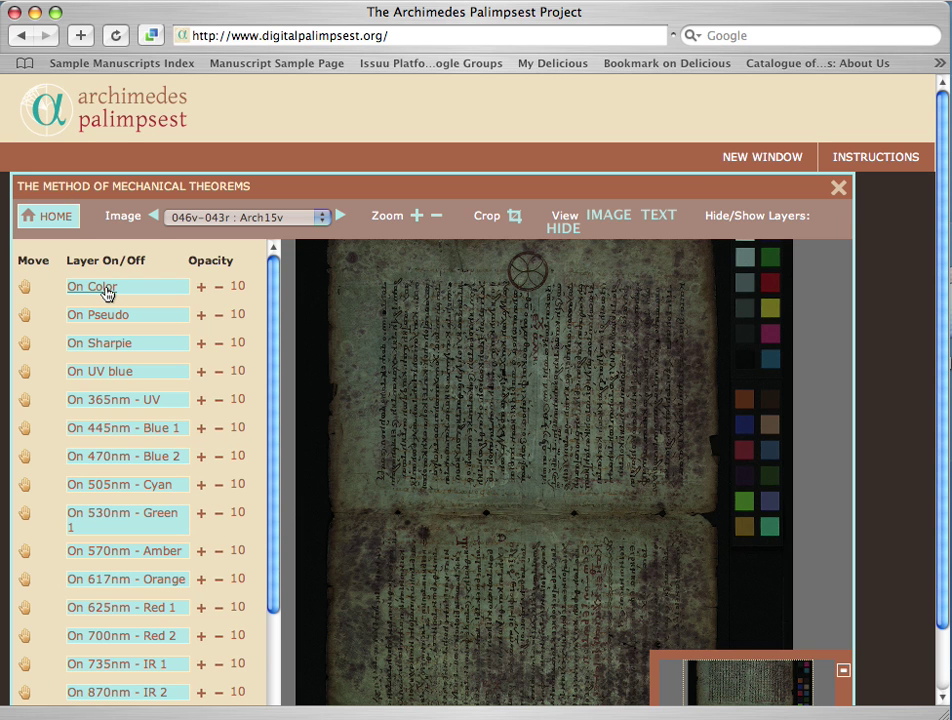
pyautogui.click(107, 290)
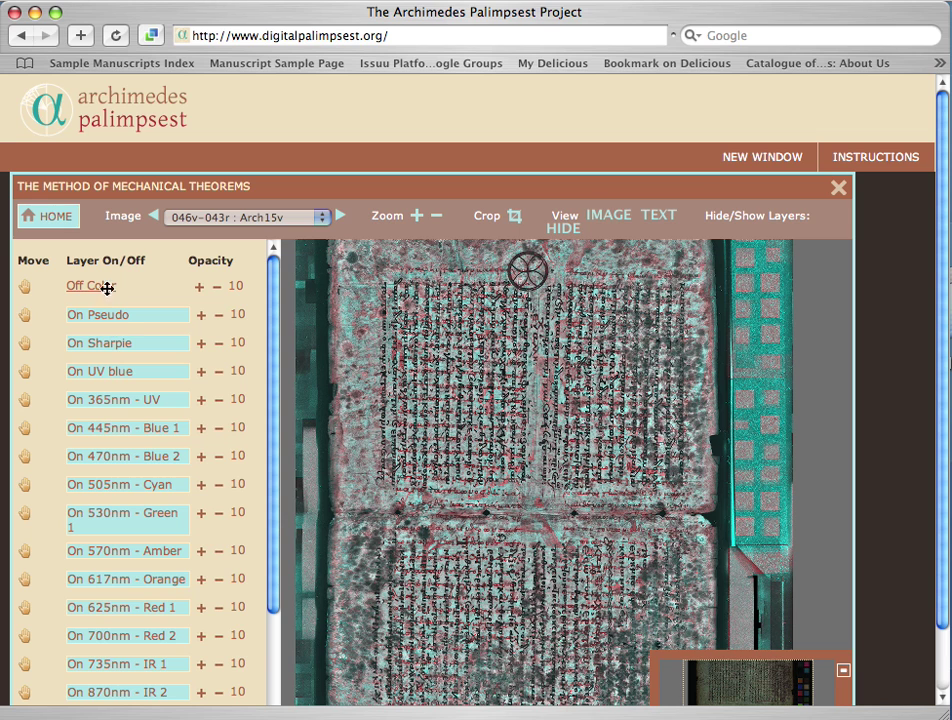
pyautogui.click(108, 315)
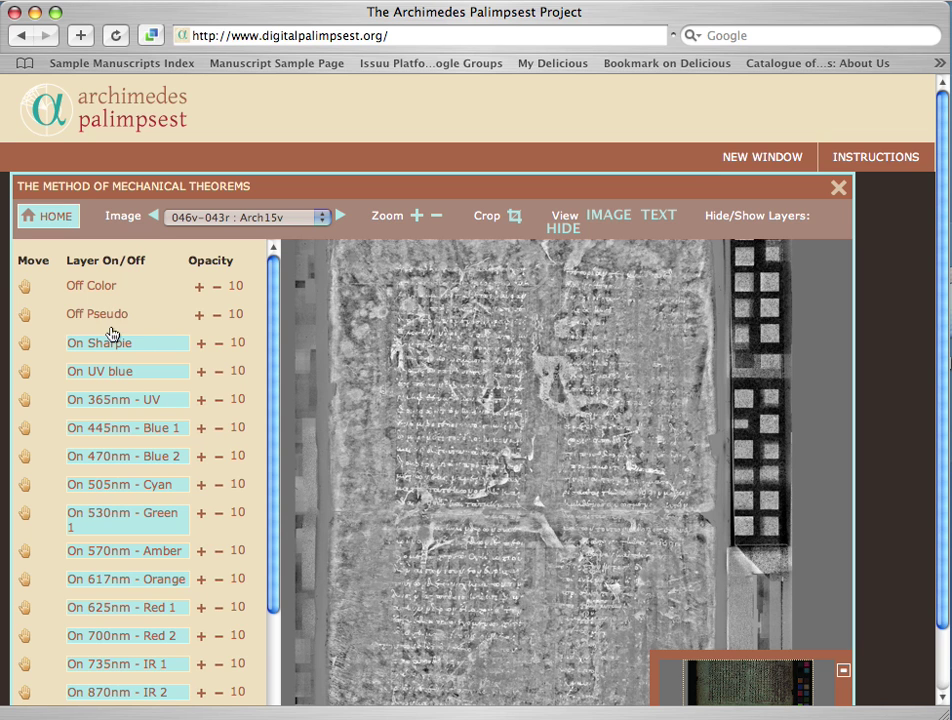
pyautogui.click(219, 346)
pyautogui.click(219, 346)
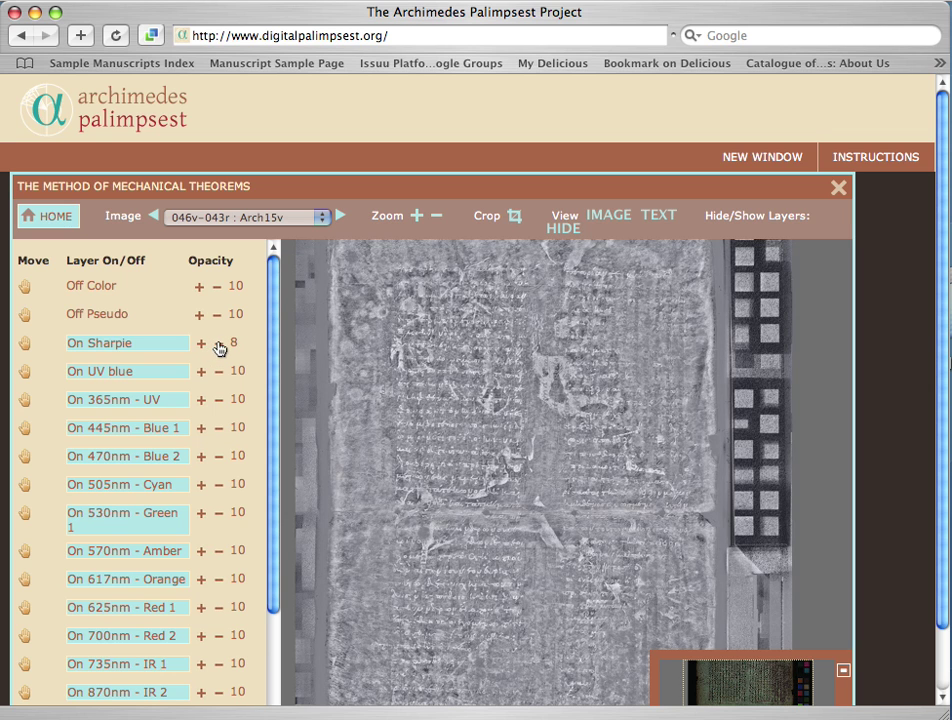
pyautogui.click(219, 346)
pyautogui.click(219, 346)
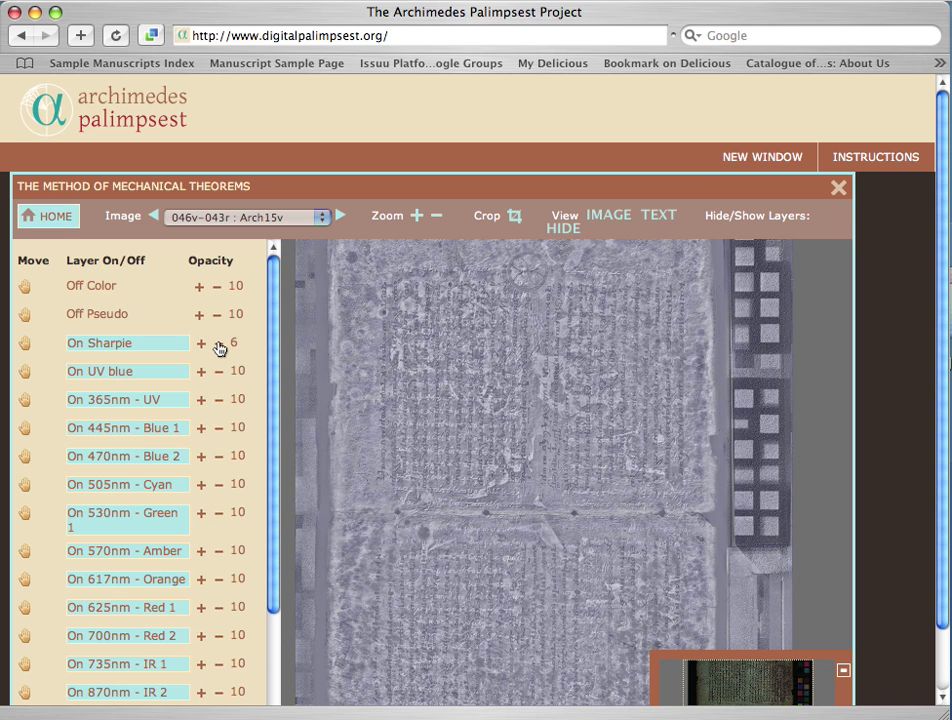
pyautogui.click(219, 346)
pyautogui.click(219, 346)
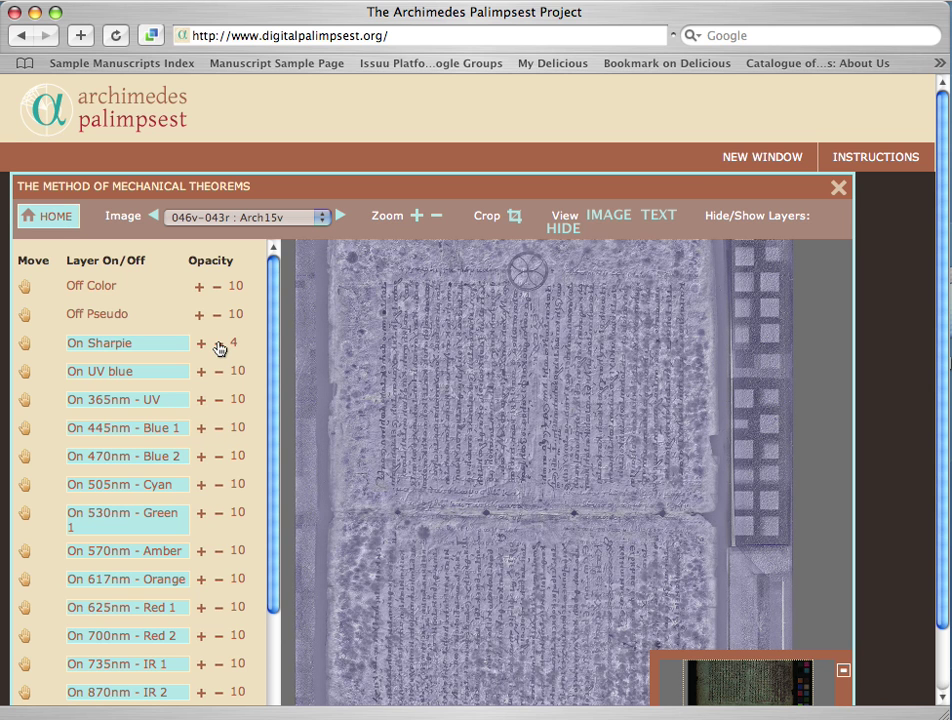
pyautogui.click(219, 346)
pyautogui.click(219, 346)
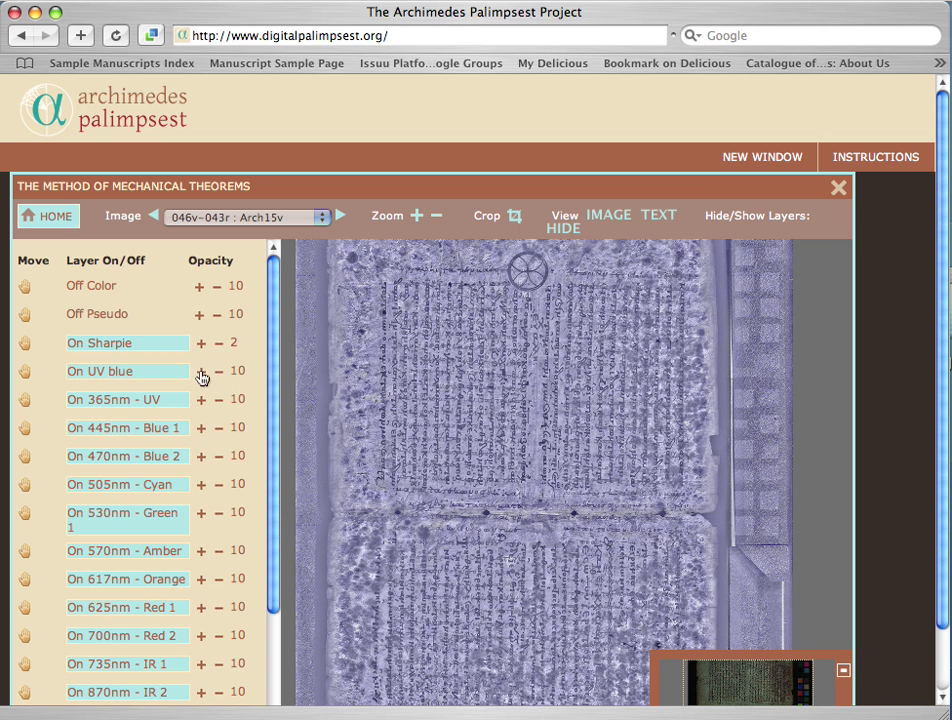
pyautogui.click(76, 377)
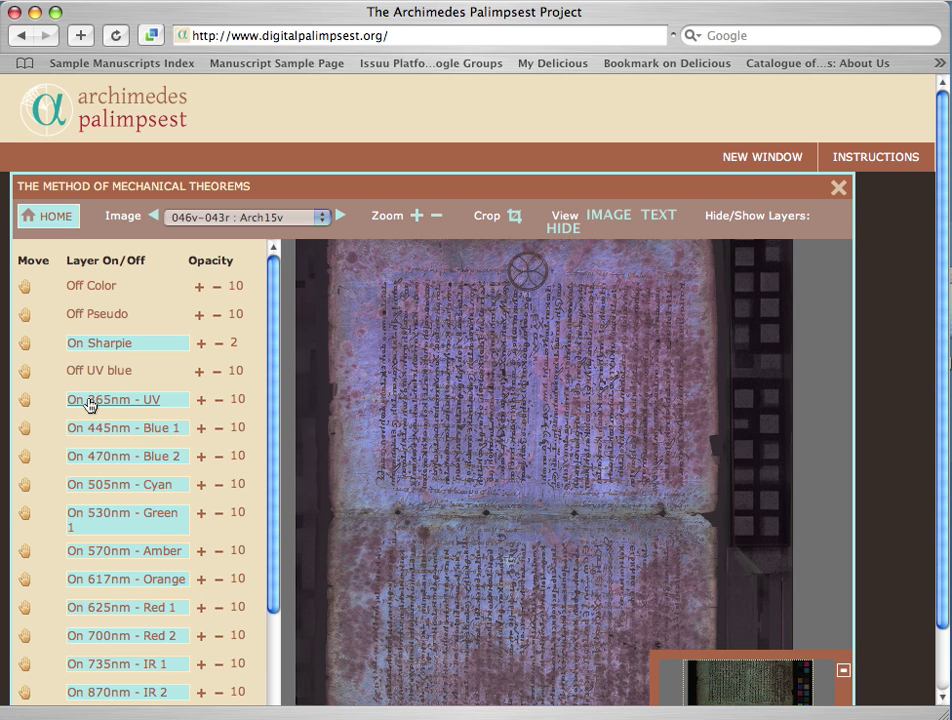
pyautogui.click(88, 403)
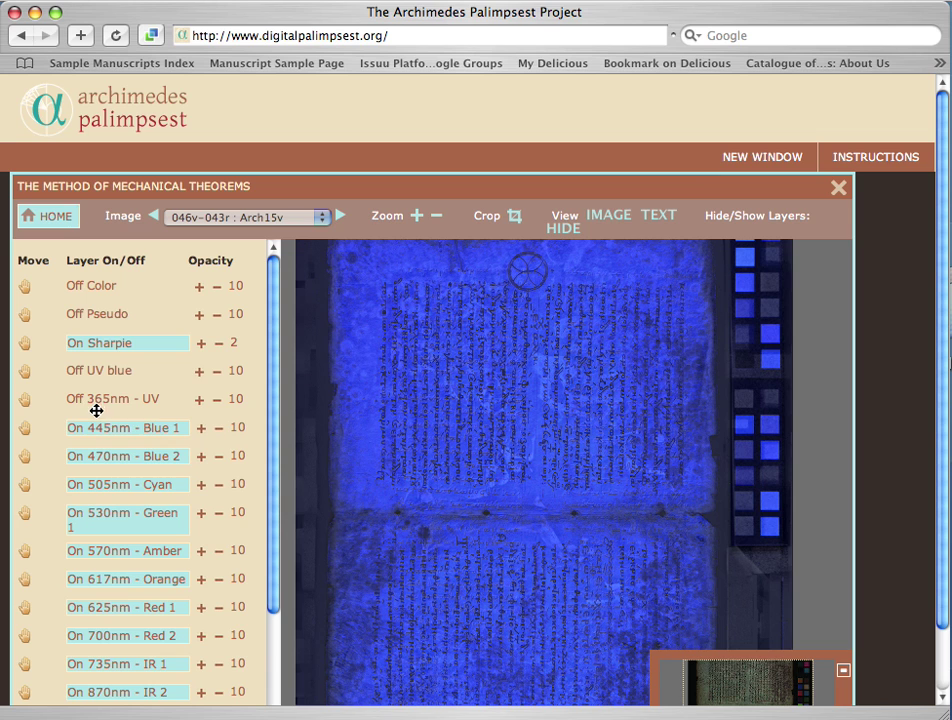
pyautogui.click(201, 344)
pyautogui.click(201, 344)
pyautogui.click(201, 344)
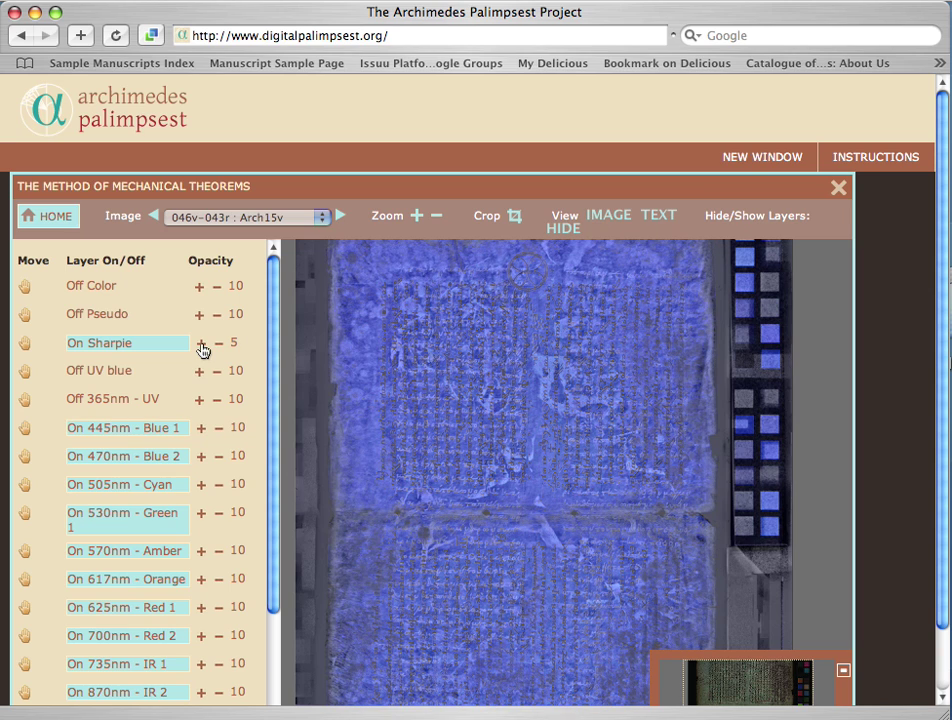
pyautogui.click(201, 344)
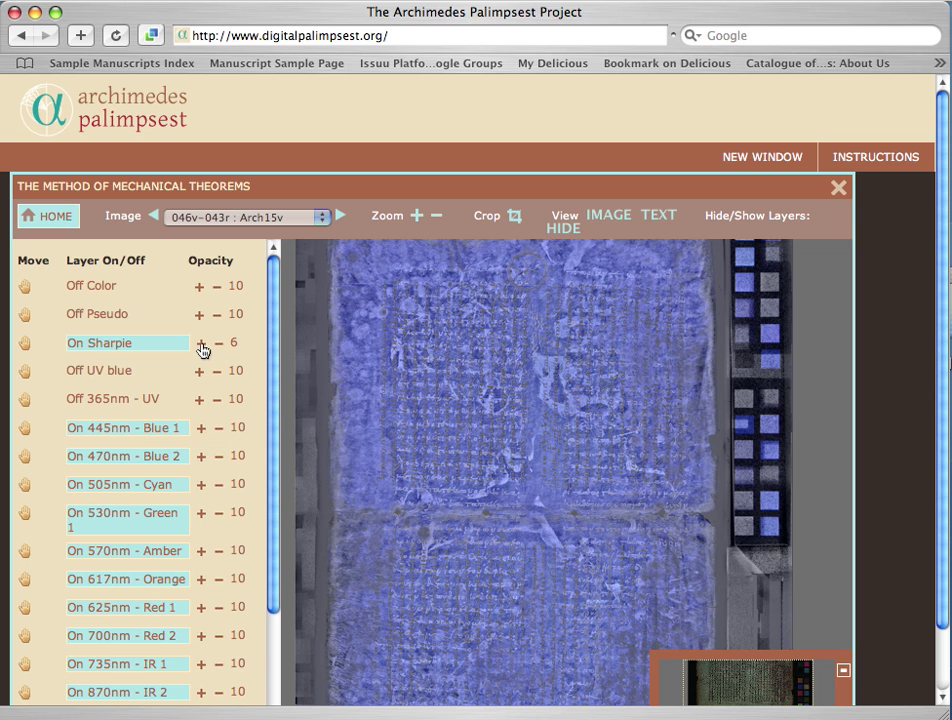
pyautogui.click(201, 343)
pyautogui.click(201, 343)
pyautogui.click(201, 343)
pyautogui.click(201, 343)
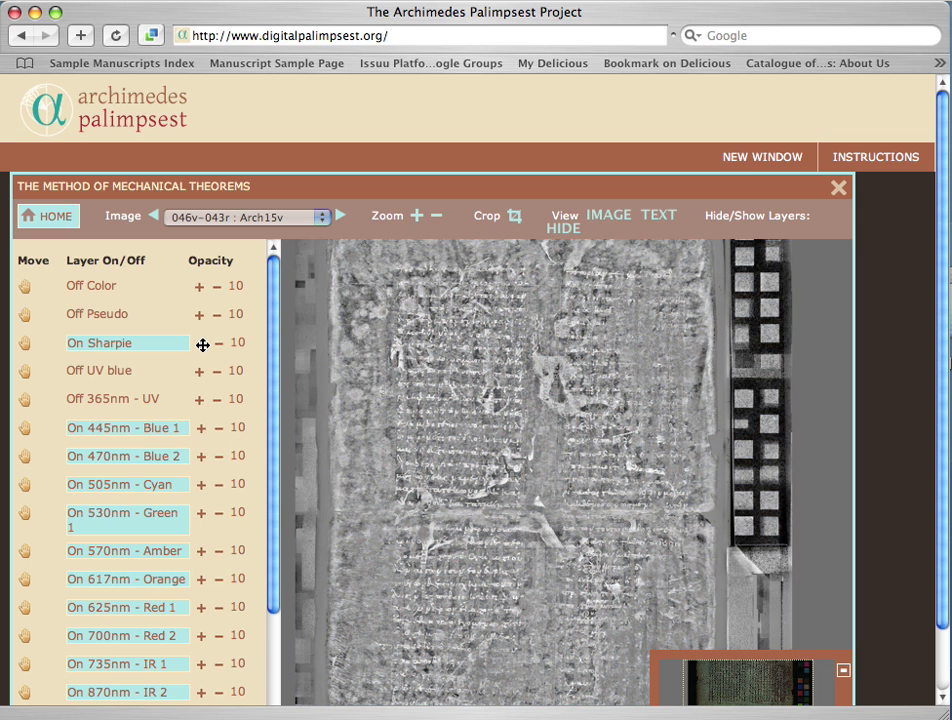
pyautogui.click(99, 376)
pyautogui.click(101, 398)
pyautogui.click(104, 315)
pyautogui.click(104, 288)
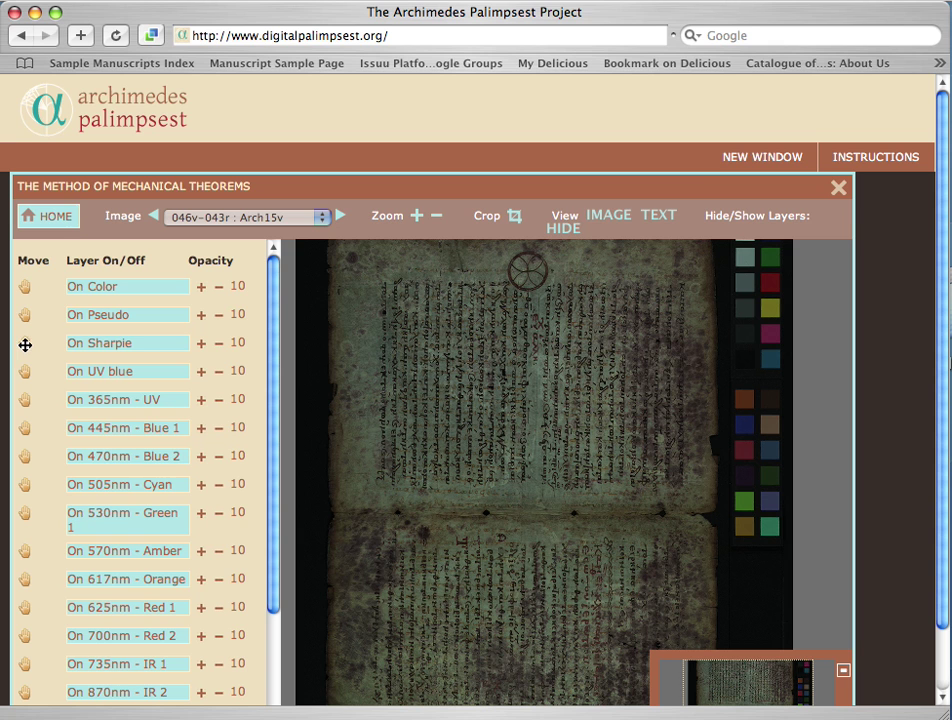
# - Move Sharpie to the top with Pseudo beneath it, and lower Sharpie's opacity to 5
pyautogui.moveTo(17, 344); pyautogui.dragTo(18, 283)
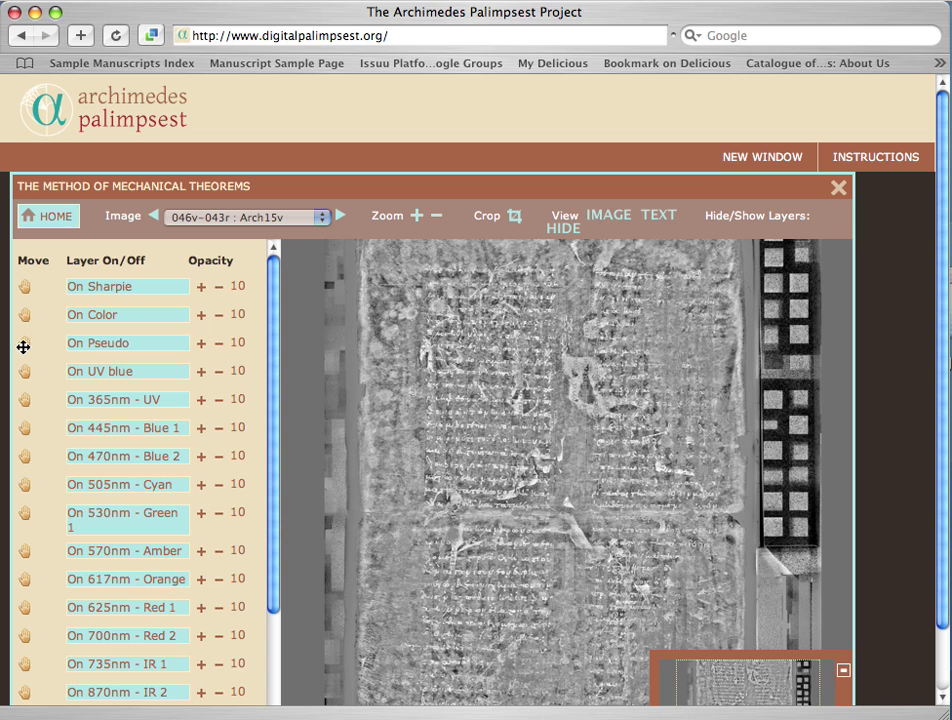
pyautogui.moveTo(23, 351); pyautogui.dragTo(25, 317)
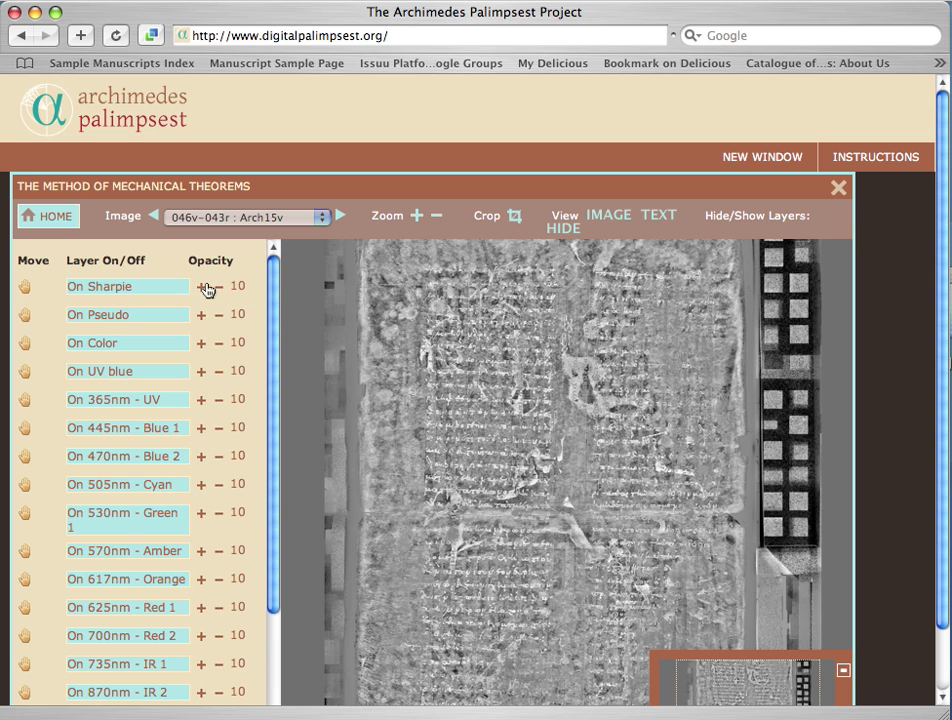
pyautogui.click(219, 288)
pyautogui.click(219, 288)
pyautogui.click(219, 288)
pyautogui.click(219, 288)
pyautogui.click(219, 288)
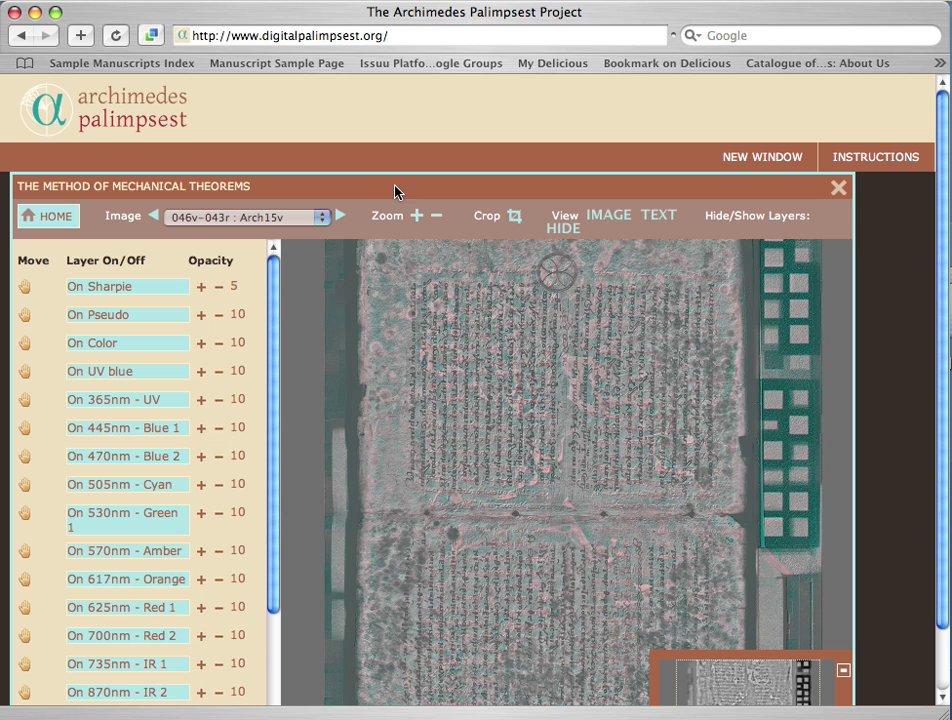
# - Zoom into the folio once, then lower Sharpie's opacity to 2 and Pseudo's to 1
pyautogui.click(418, 222)
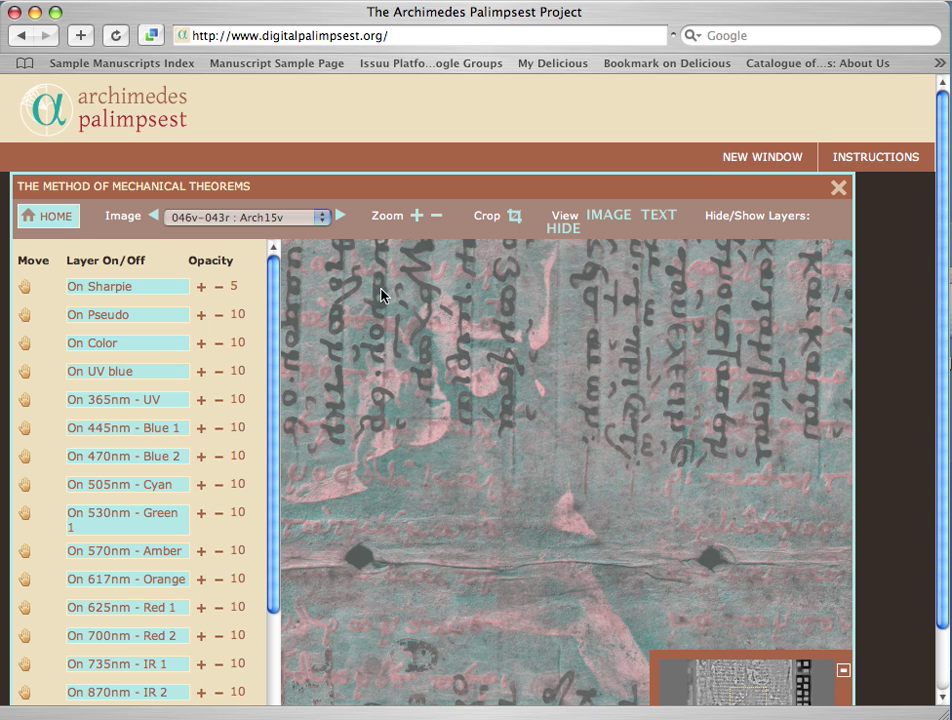
pyautogui.click(219, 290)
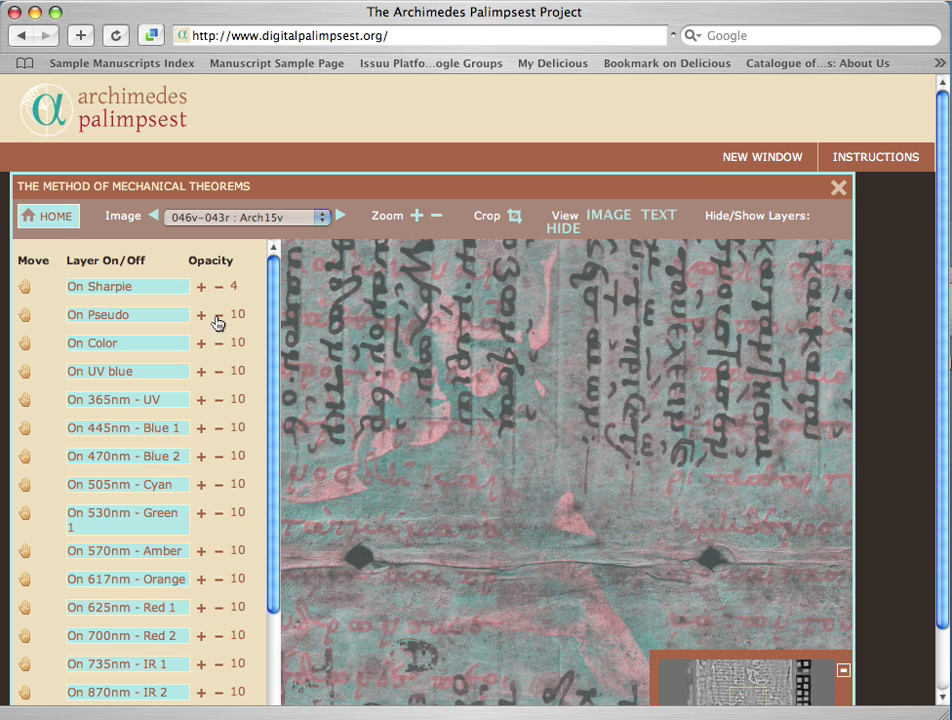
pyautogui.click(219, 316)
pyautogui.click(219, 316)
pyautogui.click(219, 316)
pyautogui.click(219, 316)
pyautogui.click(219, 316)
pyautogui.click(219, 316)
pyautogui.click(219, 316)
pyautogui.click(219, 316)
pyautogui.click(219, 316)
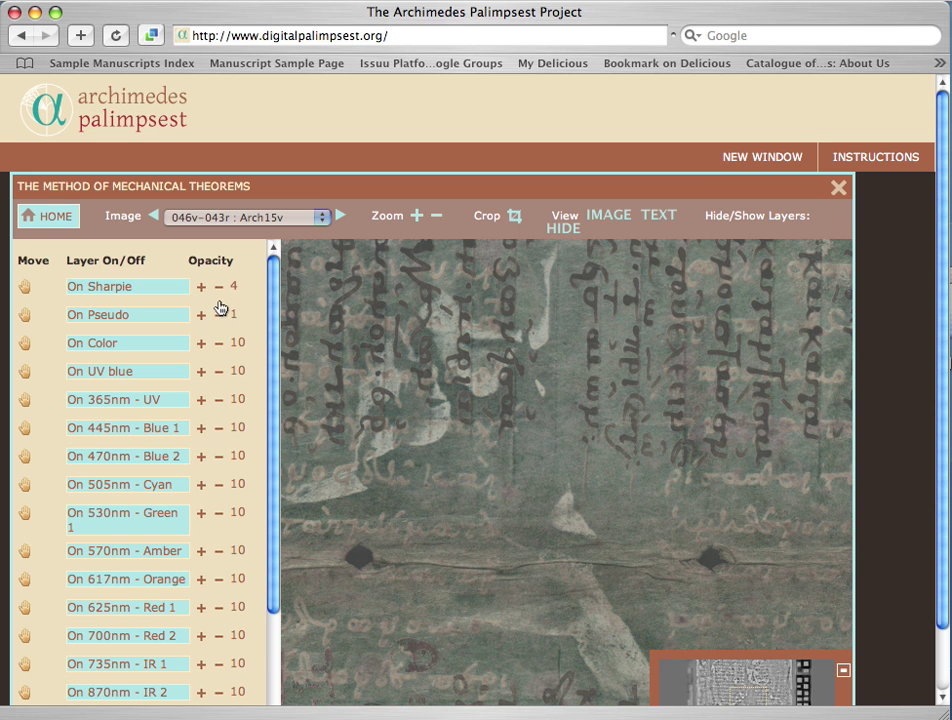
pyautogui.click(218, 288)
pyautogui.click(218, 288)
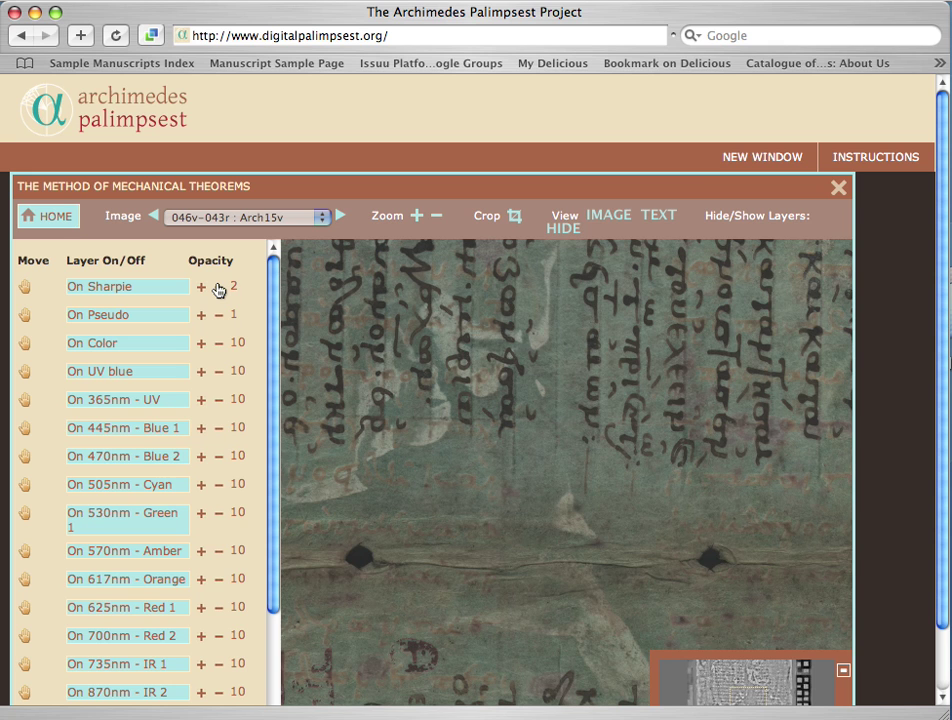